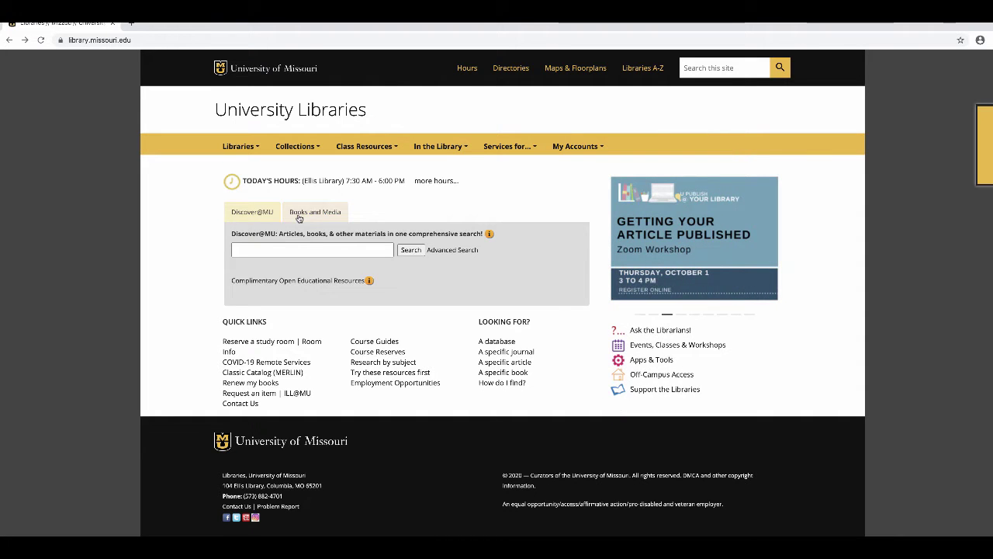
# - Open the Books and Media search, check its search field options, and run an empty Topic search in the MU Classic Catalog
pyautogui.click(299, 217)
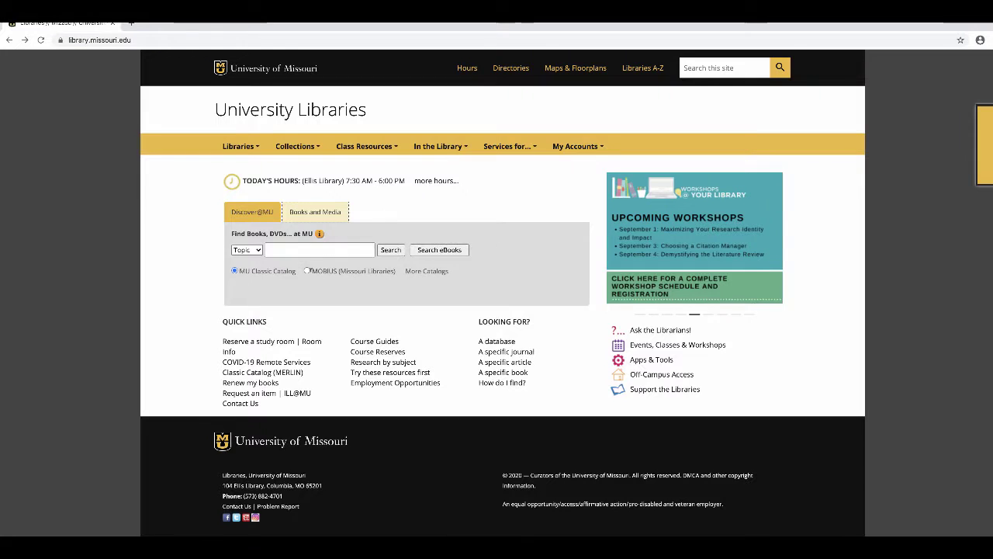
pyautogui.click(260, 251)
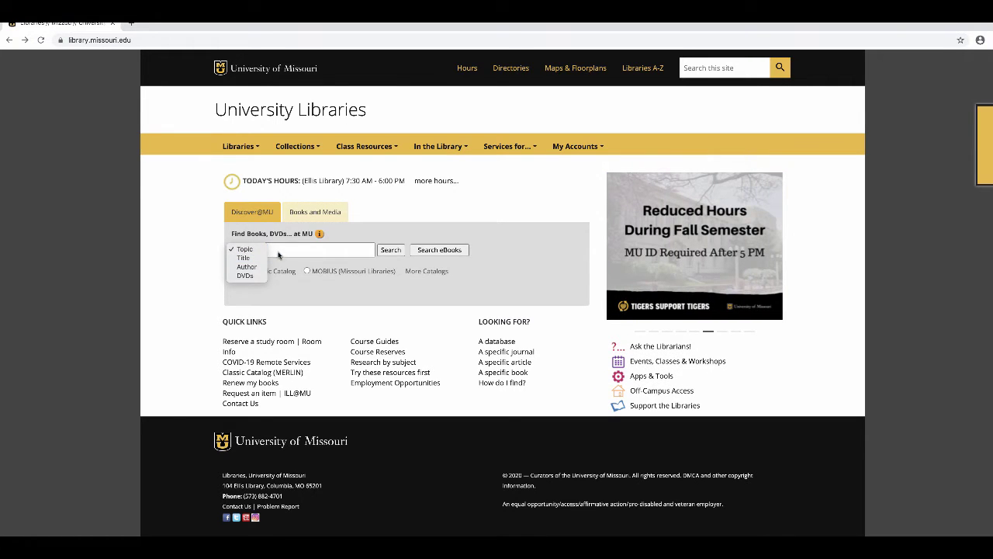
pyautogui.click(281, 253)
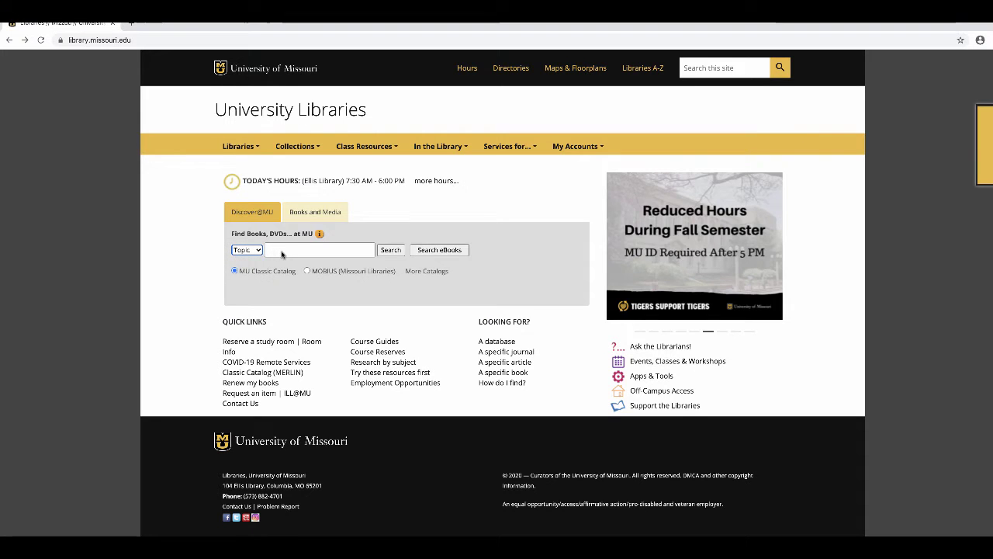
pyautogui.click(401, 257)
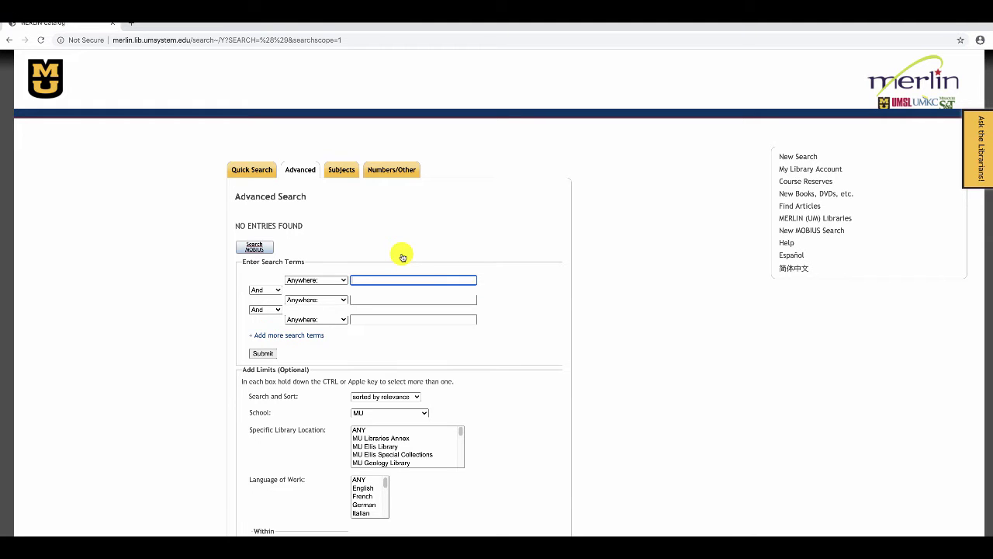
# - Examine the catalog's Quick Search, Advanced, Subjects and Numbers/Other search forms one after another
pyautogui.click(264, 177)
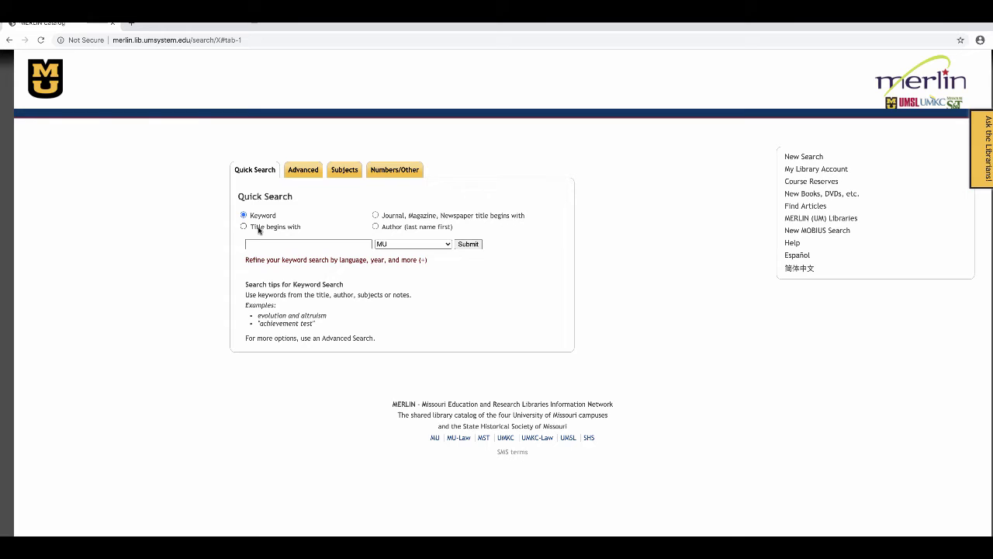
pyautogui.click(300, 174)
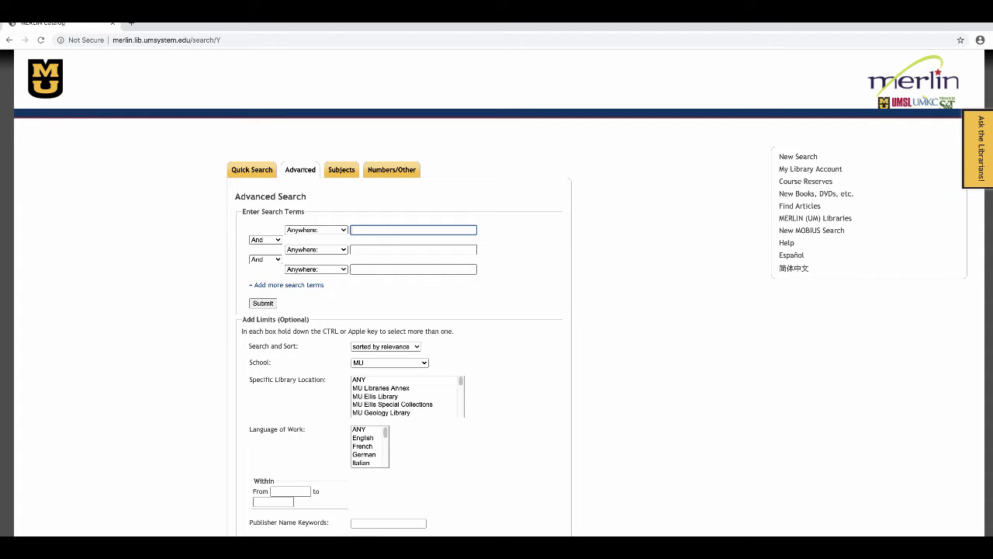
pyautogui.click(329, 172)
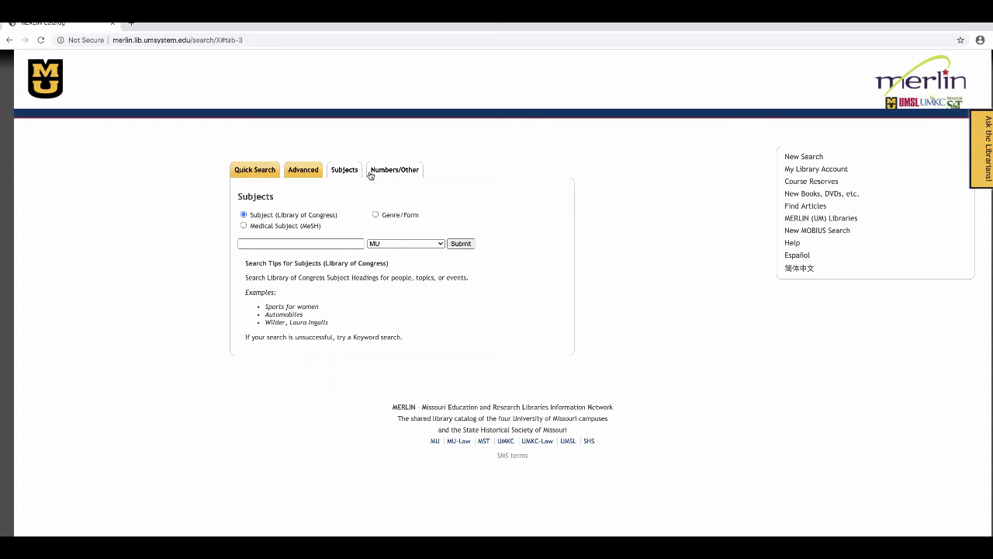
pyautogui.click(371, 172)
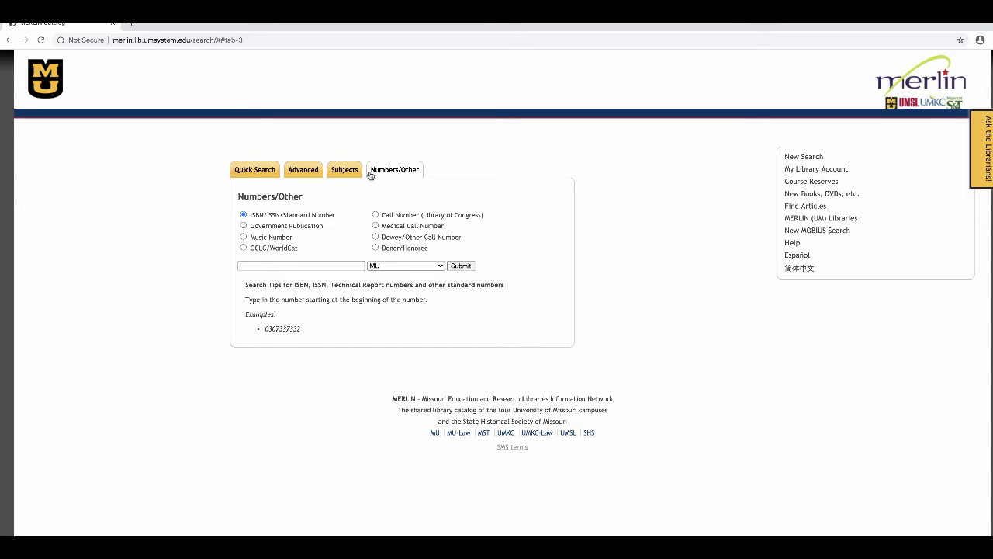
# - Run a quick search at MU for titles beginning with "platonic" and open the first listed title
pyautogui.click(277, 175)
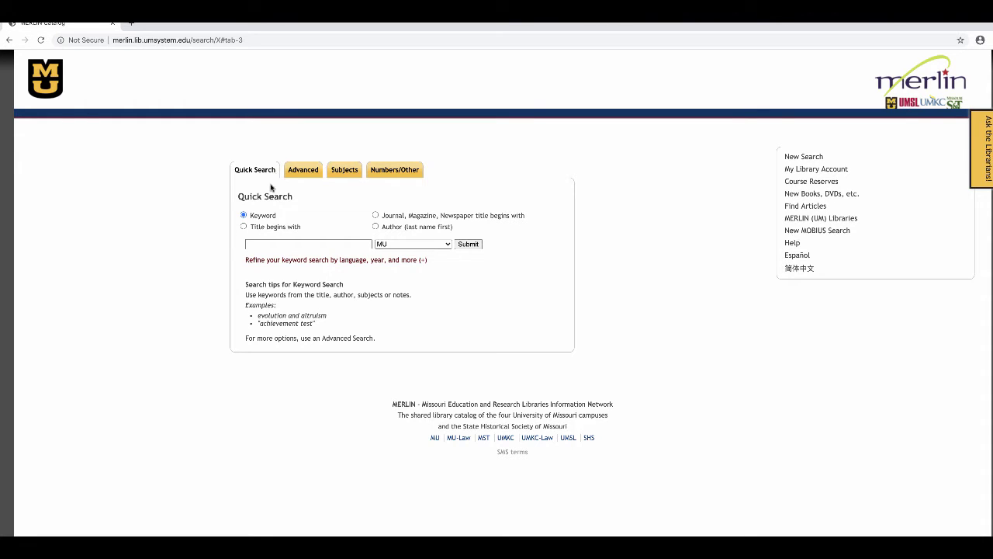
pyautogui.click(244, 227)
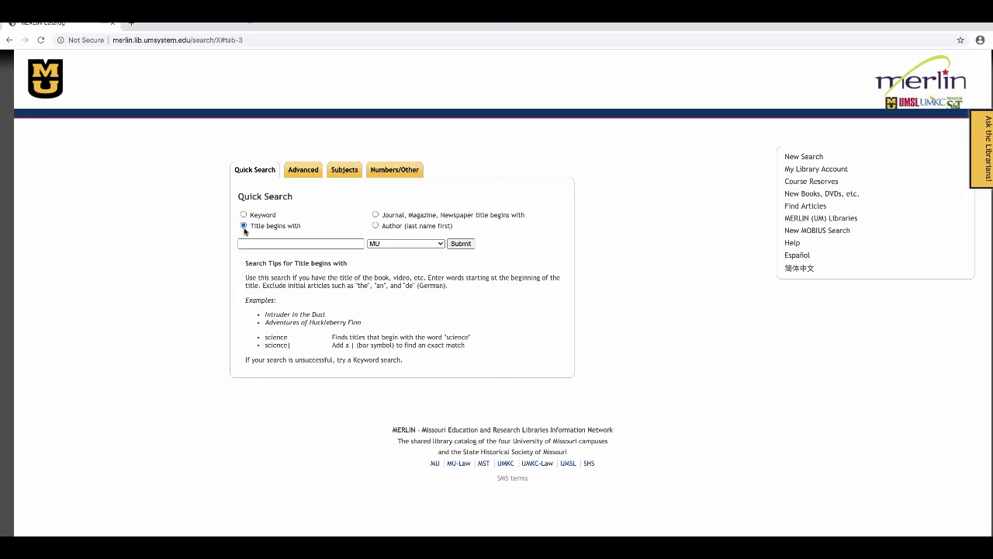
pyautogui.click(253, 242)
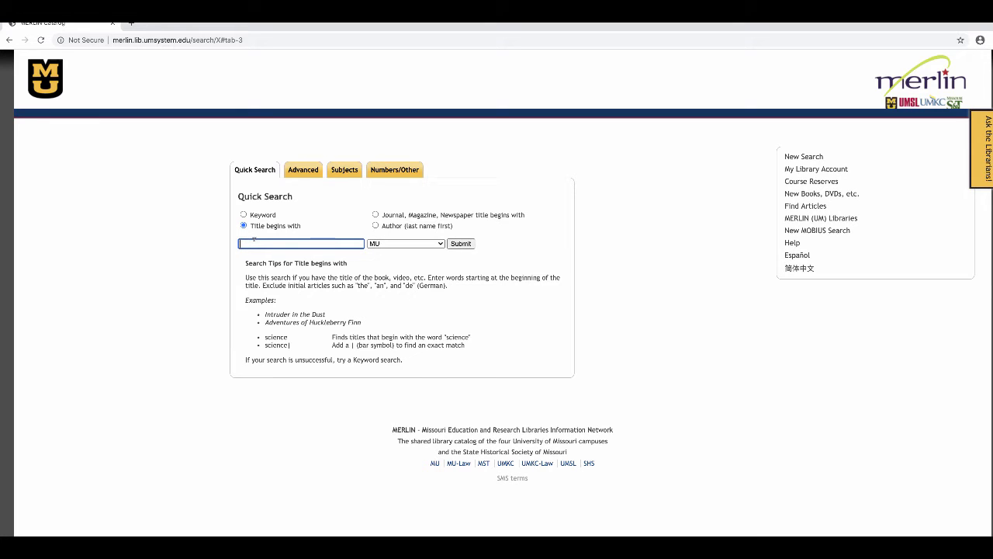
pyautogui.write('platonic')
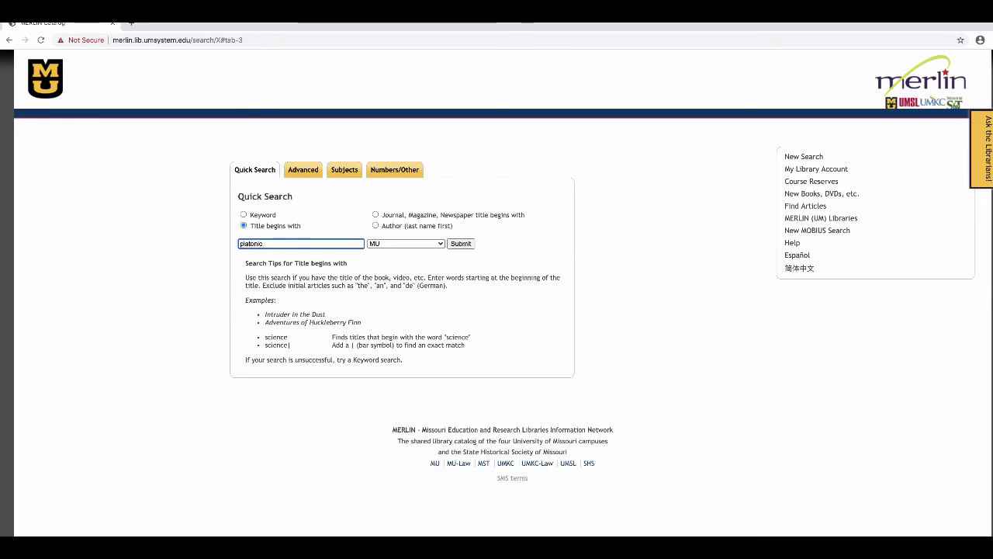
pyautogui.click(454, 247)
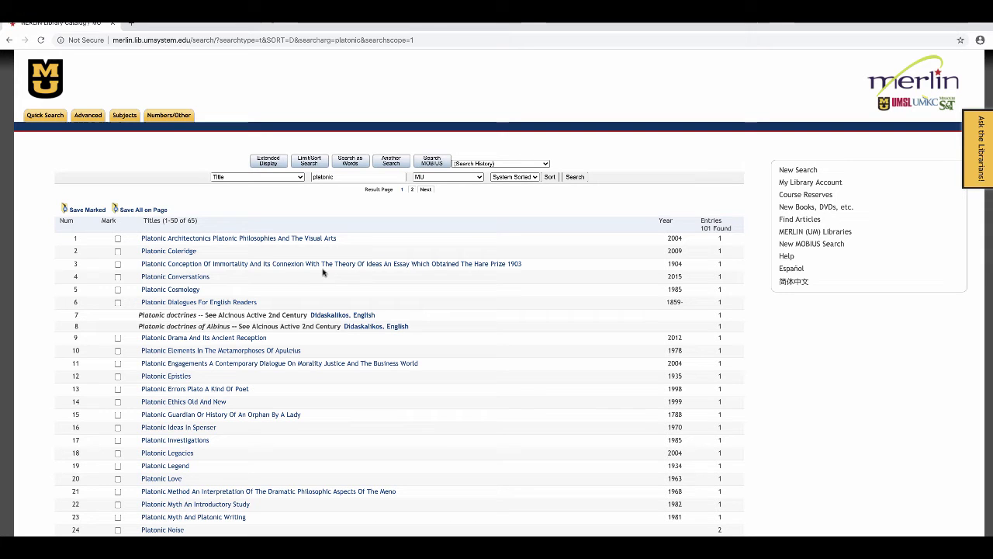
pyautogui.click(213, 242)
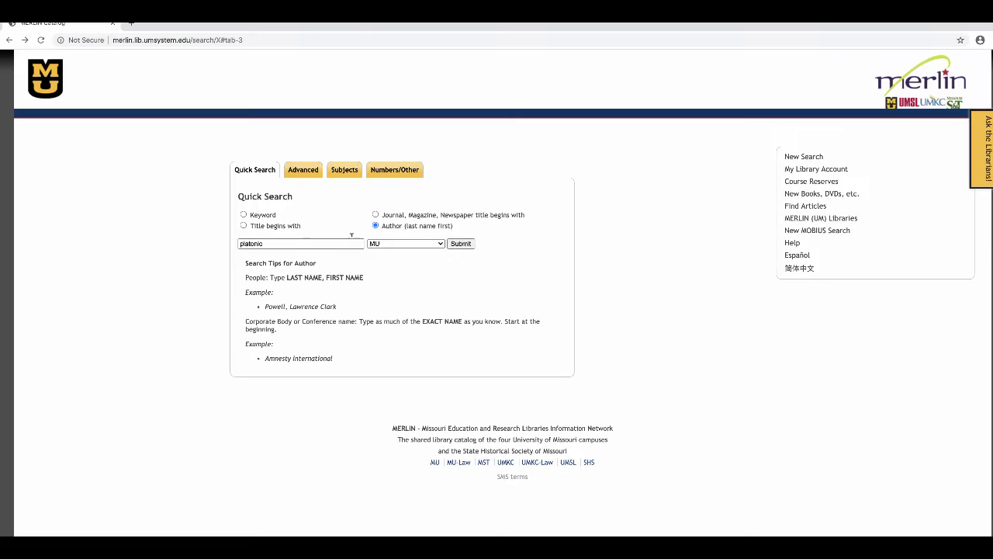
# - Run a quick author search with the author's last name and first initial, and open the record for "Lucretius and Epicurus"
pyautogui.click(308, 247)
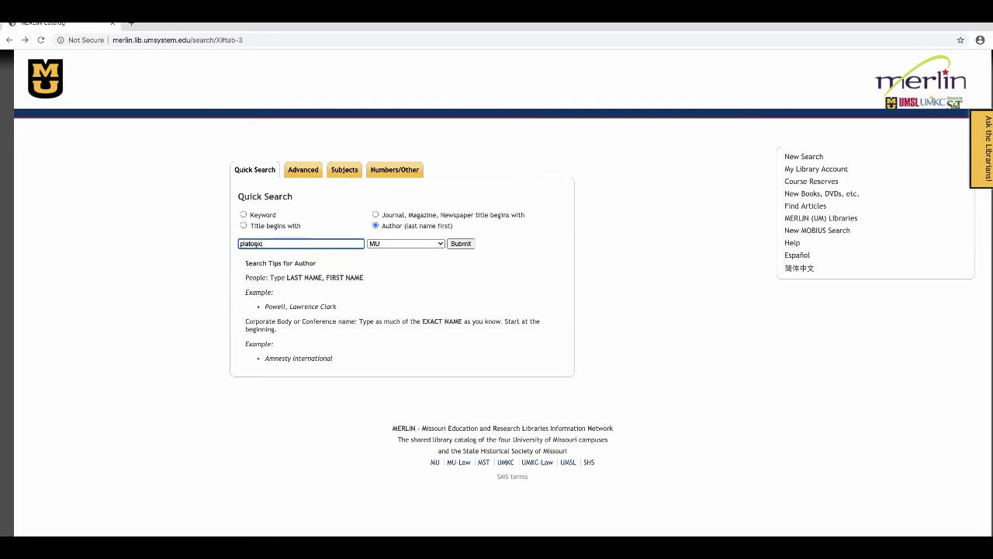
pyautogui.press('BackSpace')
pyautogui.press('BackSpace')
pyautogui.press('BackSpace')
pyautogui.press('BackSpace')
pyautogui.press('BackSpace')
pyautogui.press('BackSpace')
pyautogui.press('BackSpace')
pyautogui.press('BackSpace')
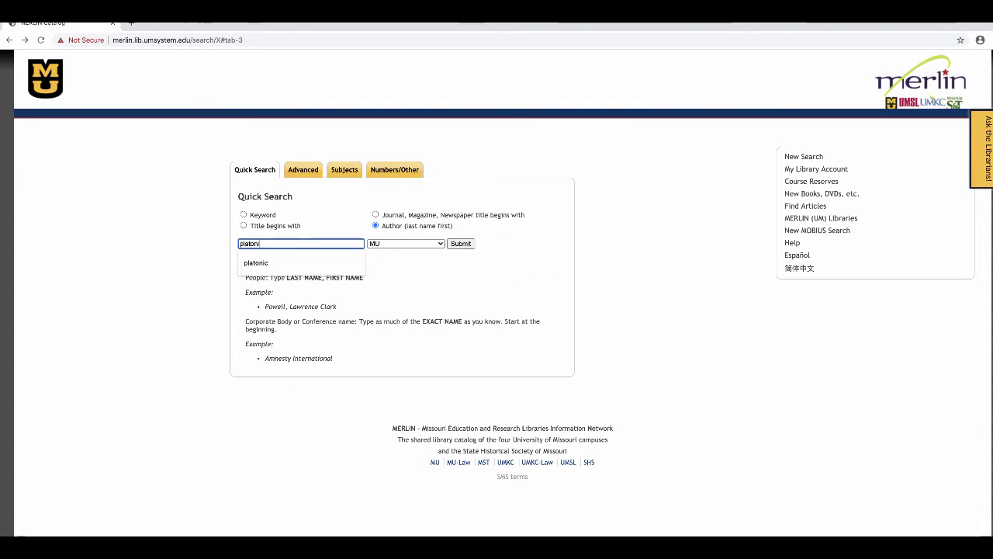
pyautogui.write('Clay, D.')
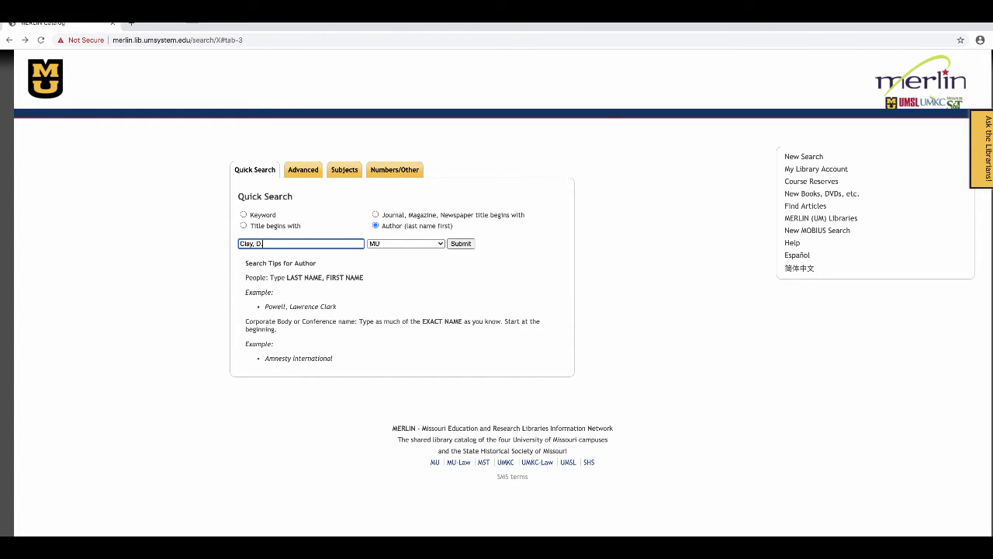
pyautogui.press('Return')
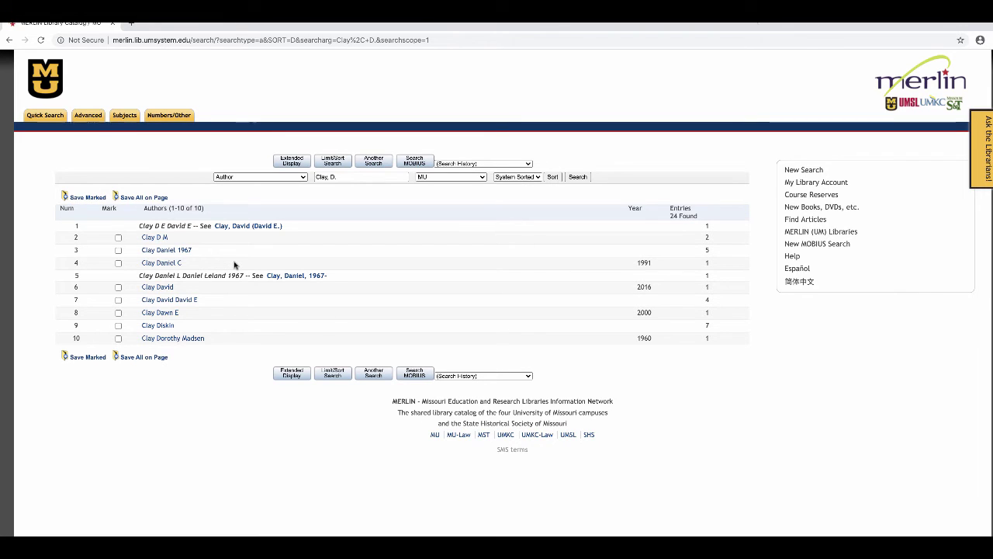
pyautogui.click(162, 325)
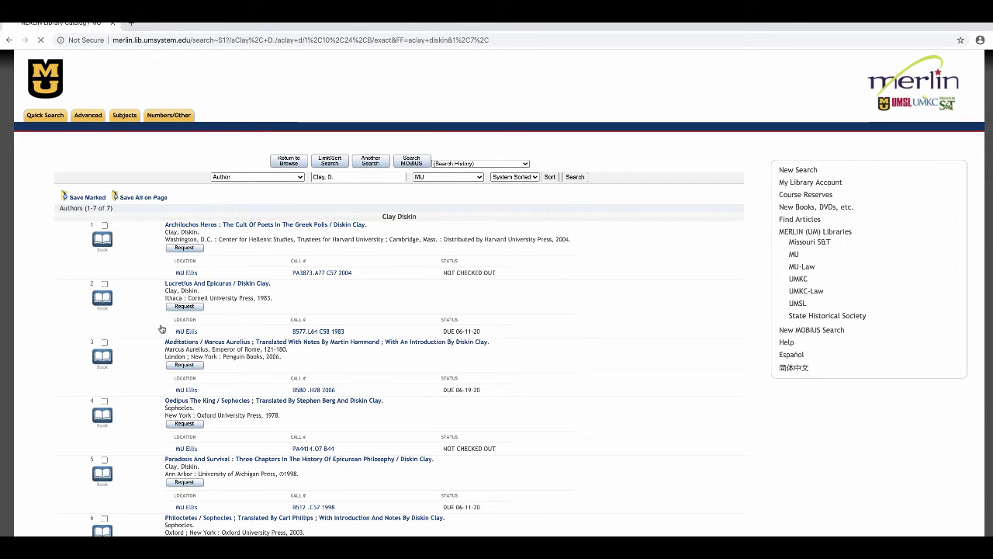
pyautogui.click(180, 285)
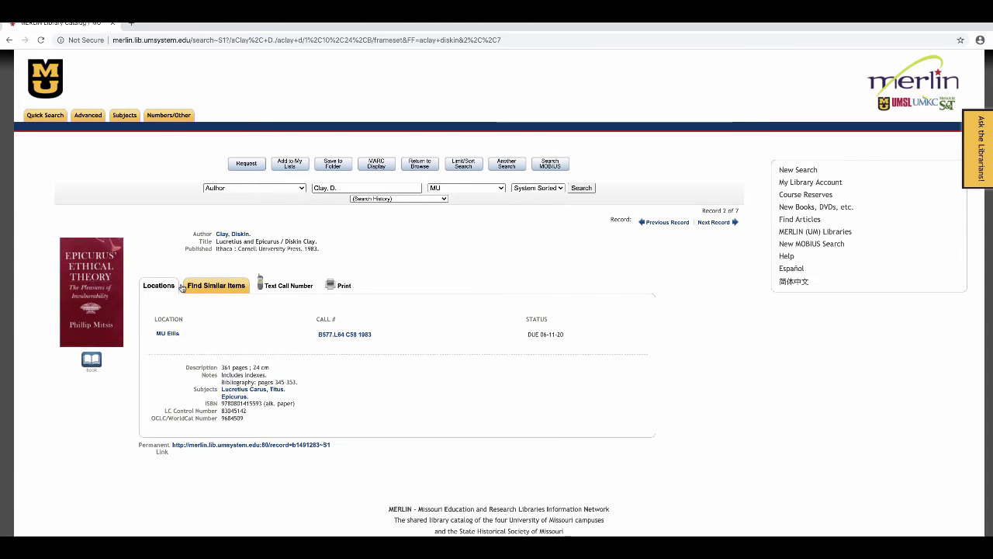
# - Run a Library of Congress subject search at MU for "platonic"
pyautogui.click(125, 115)
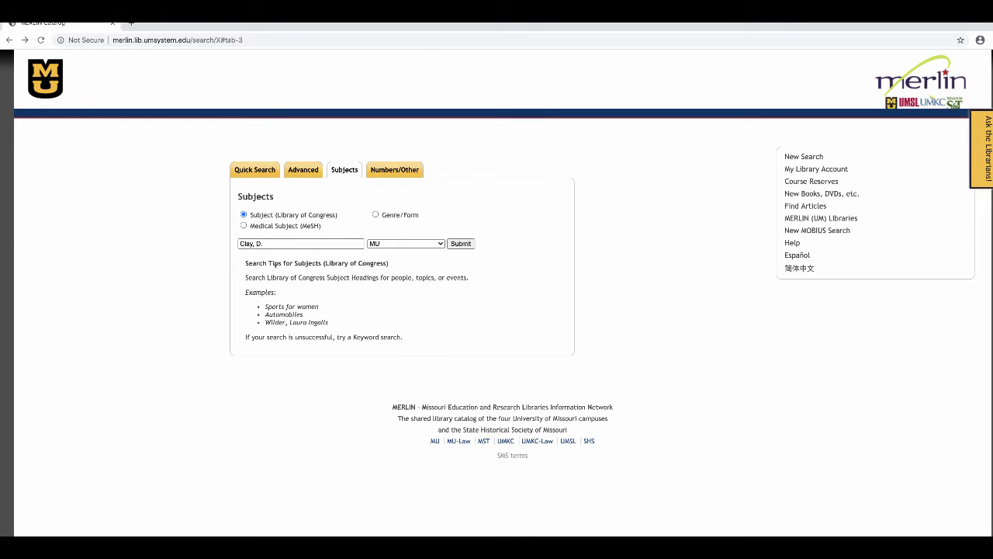
pyautogui.click(267, 242)
pyautogui.moveTo(267, 242); pyautogui.dragTo(210, 246)
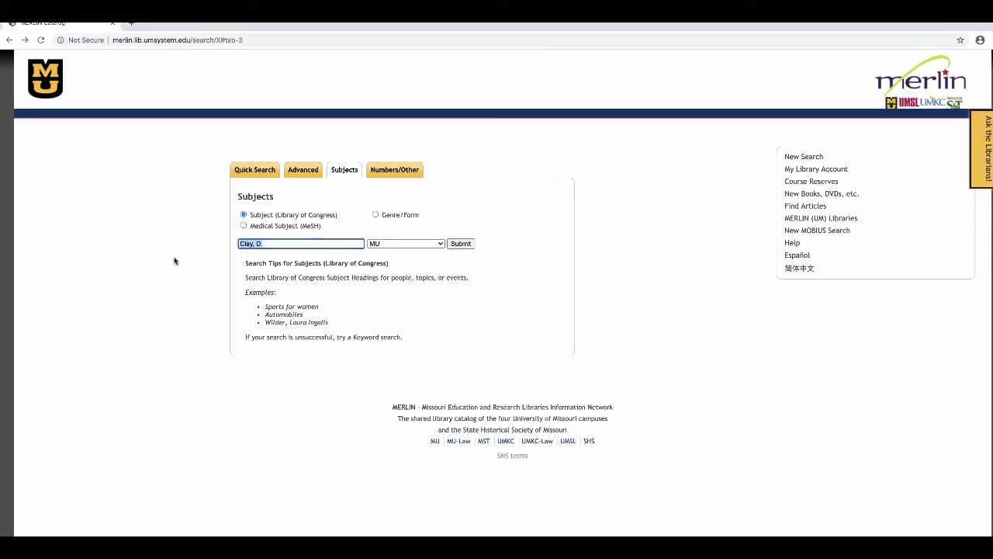
pyautogui.write('platoni')
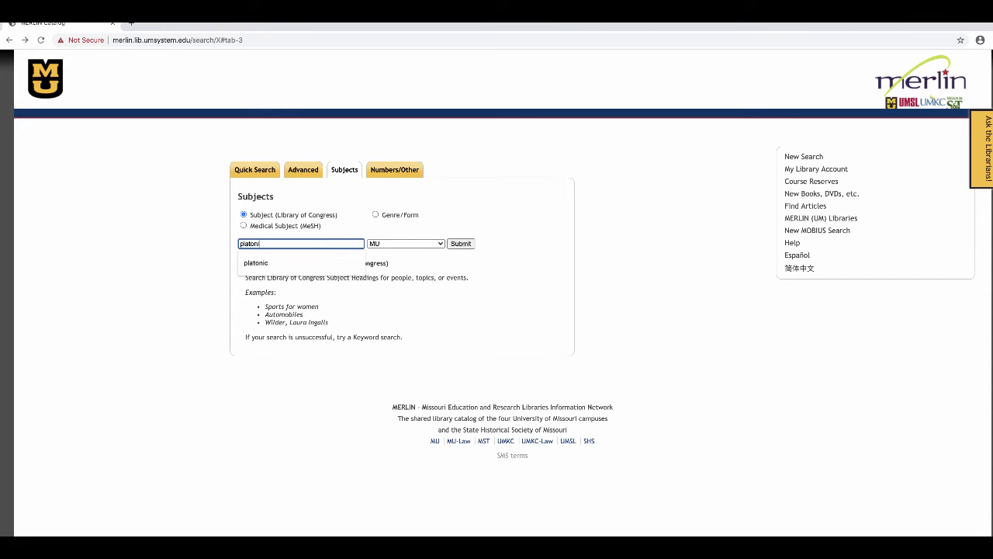
pyautogui.press('Down')
pyautogui.press('Return')
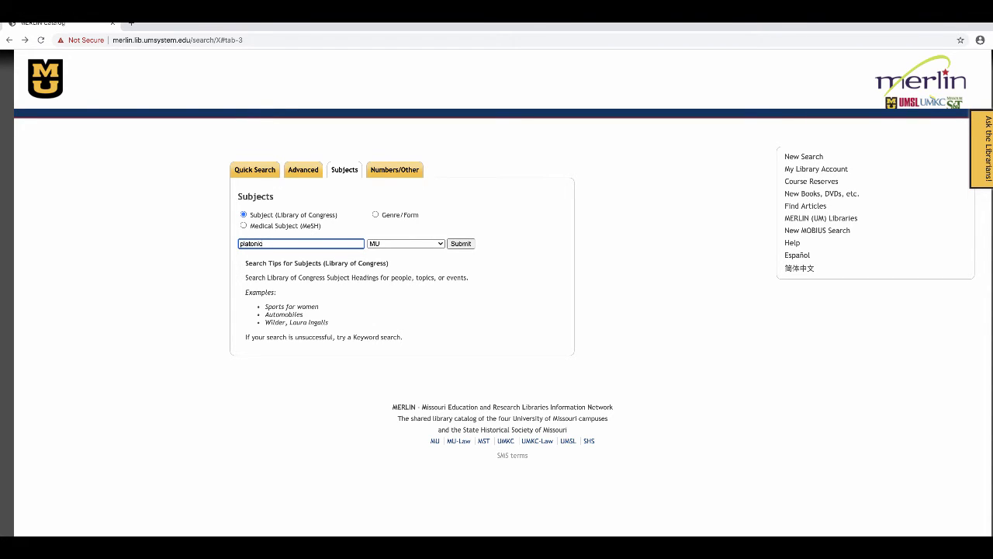
pyautogui.press('Return')
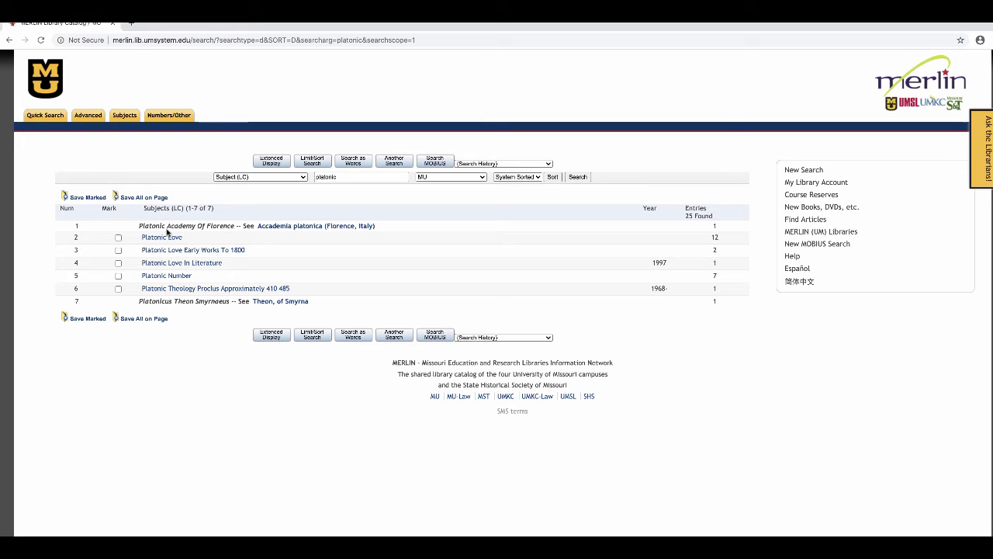
# - Open the Platonic Love subject heading and the book record "Beyond Friendship and Eros" within it
pyautogui.click(164, 239)
pyautogui.click(161, 238)
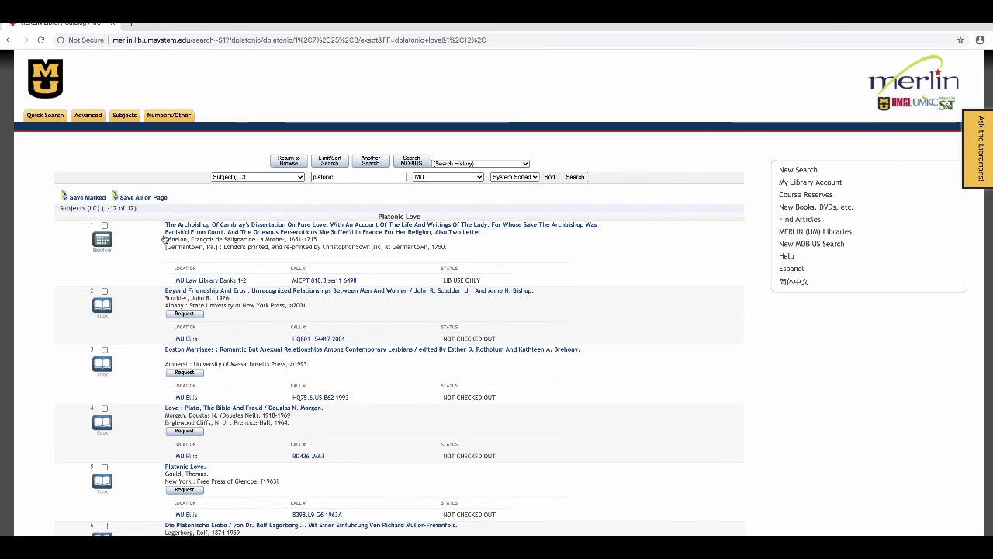
pyautogui.click(173, 293)
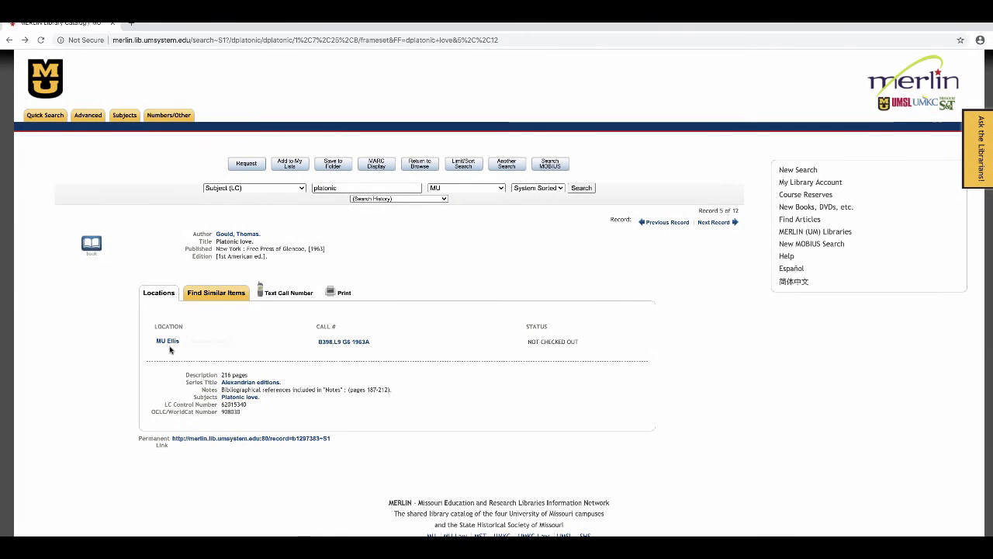
# - Open the MU Ellis location guide from the "Platonic love" record and view its Find Call Numbers in Ellis section
pyautogui.moveTo(169, 344)
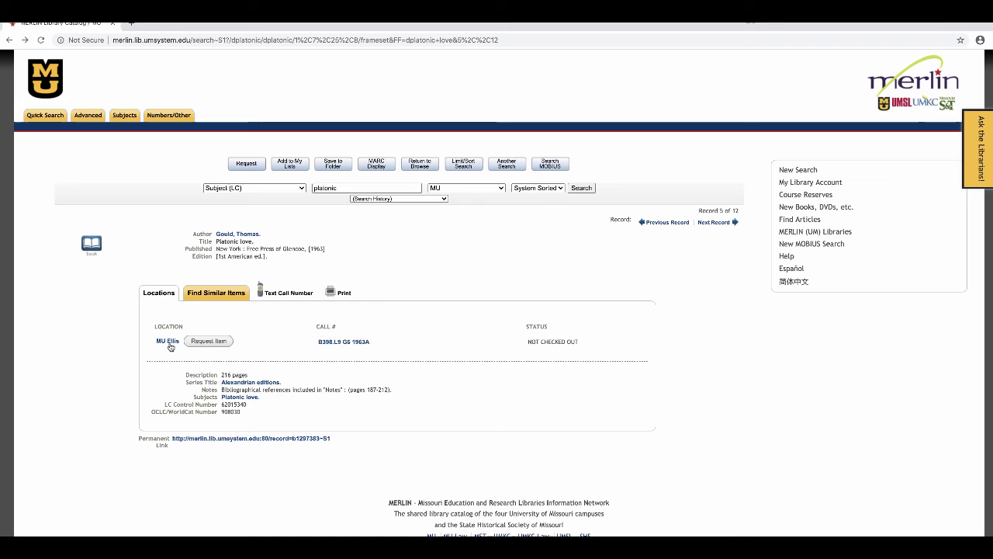
pyautogui.click(169, 341)
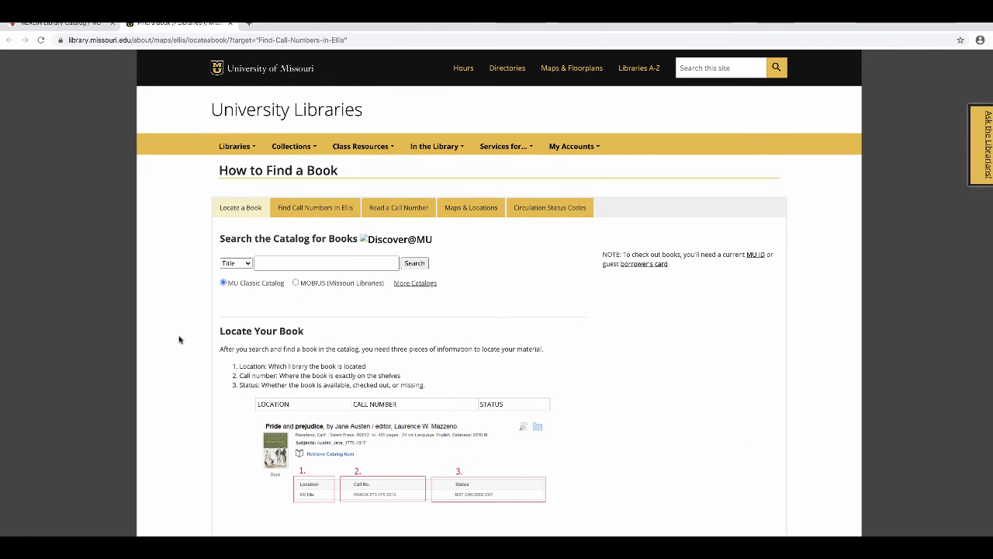
pyautogui.click(304, 214)
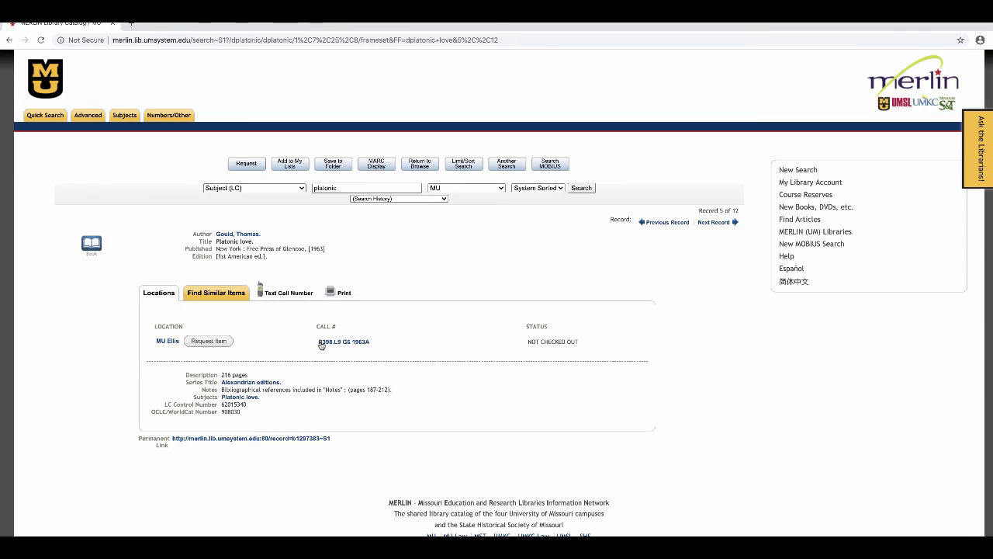
# - Browse the call numbers near B398.L9 G6 1963A, and look up similar items by the author of "Platonic love"
pyautogui.click(321, 345)
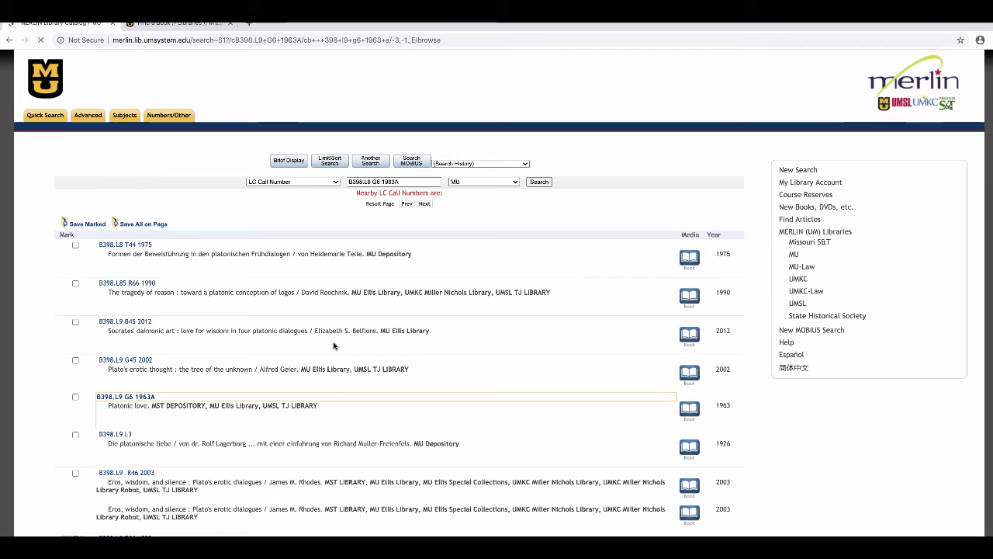
pyautogui.scroll(-1, 334, 347)
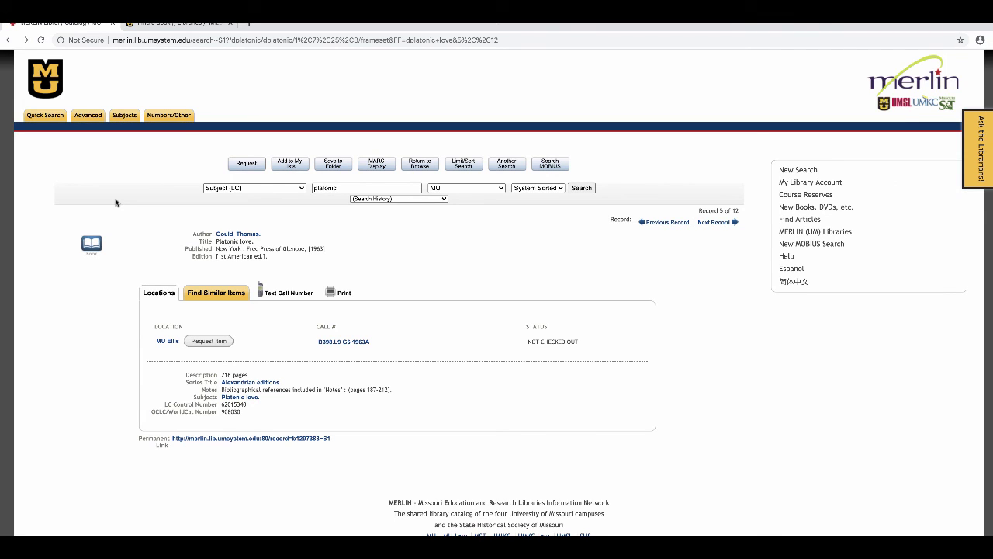
pyautogui.click(189, 299)
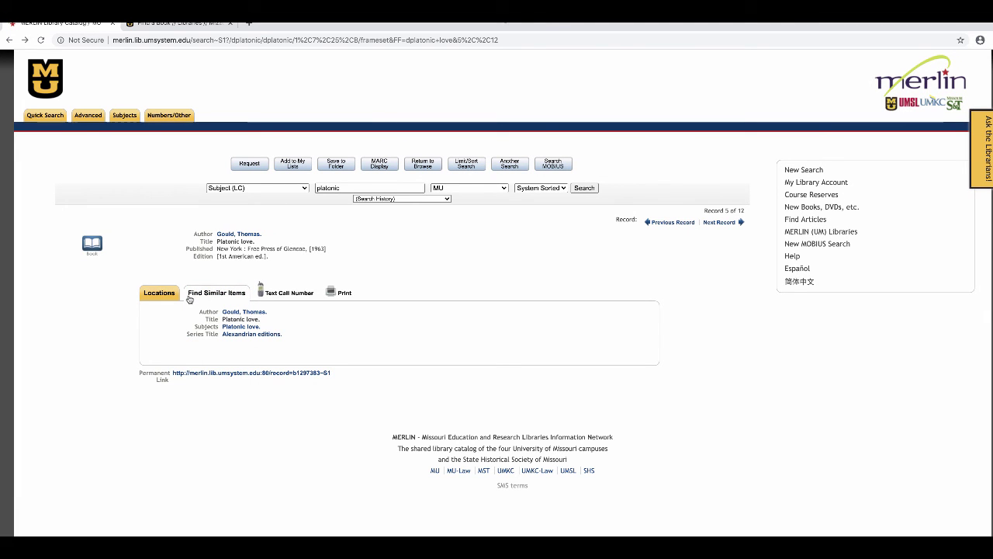
pyautogui.click(237, 313)
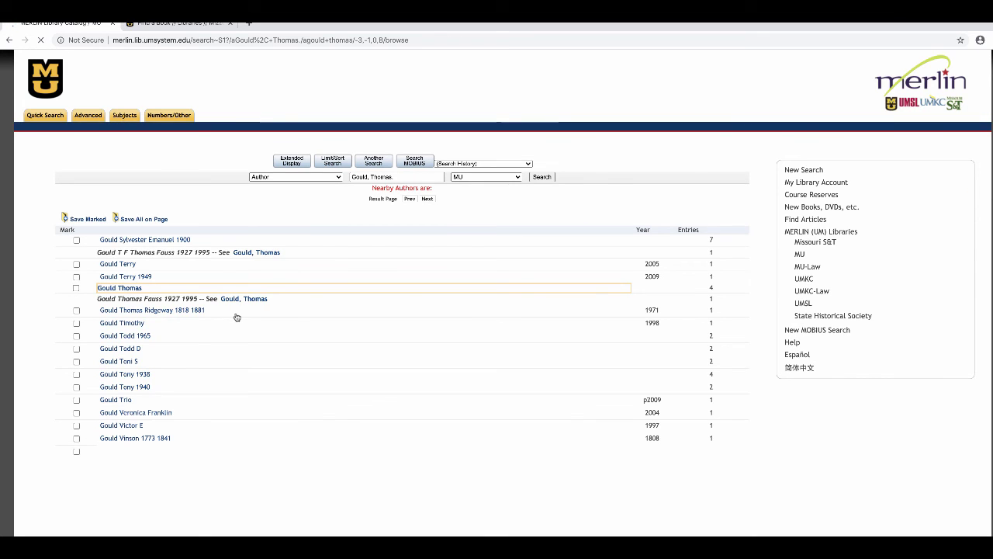